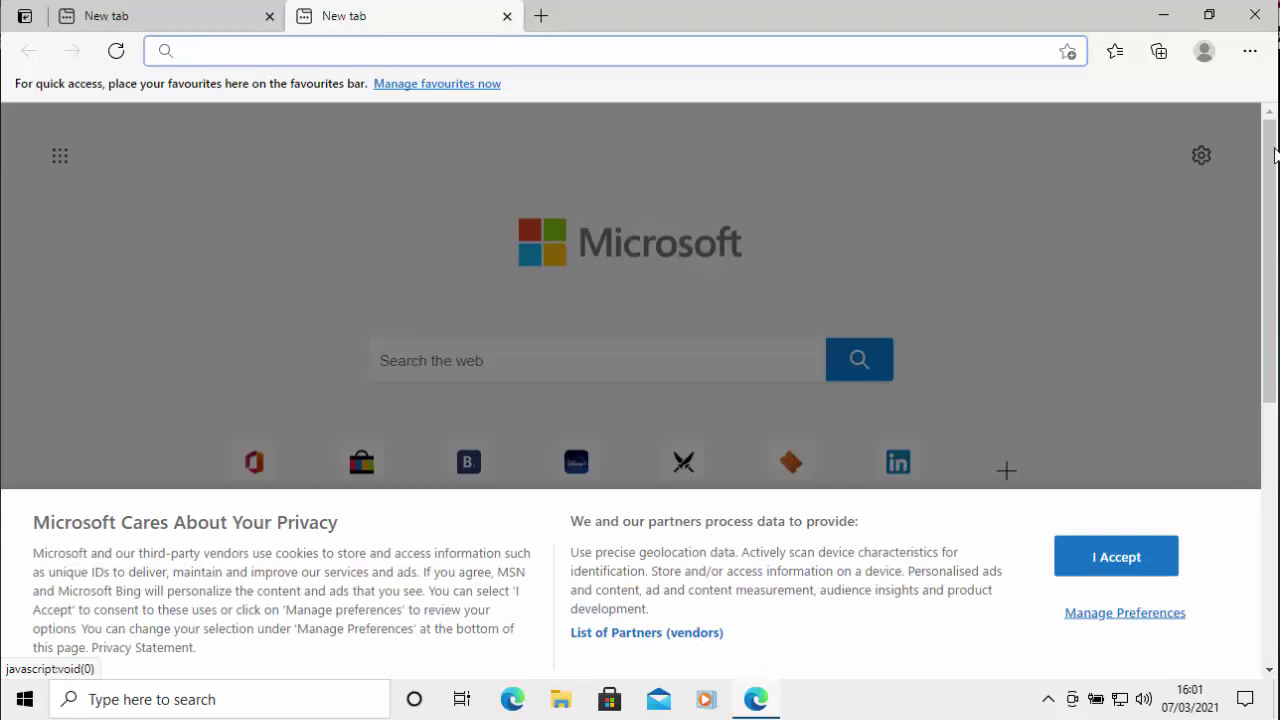
Close the extra new tab and open the Microsoft Edge Add-ons store through the browser's extensions page.
{"action": "key", "text": "ctrl+w"}
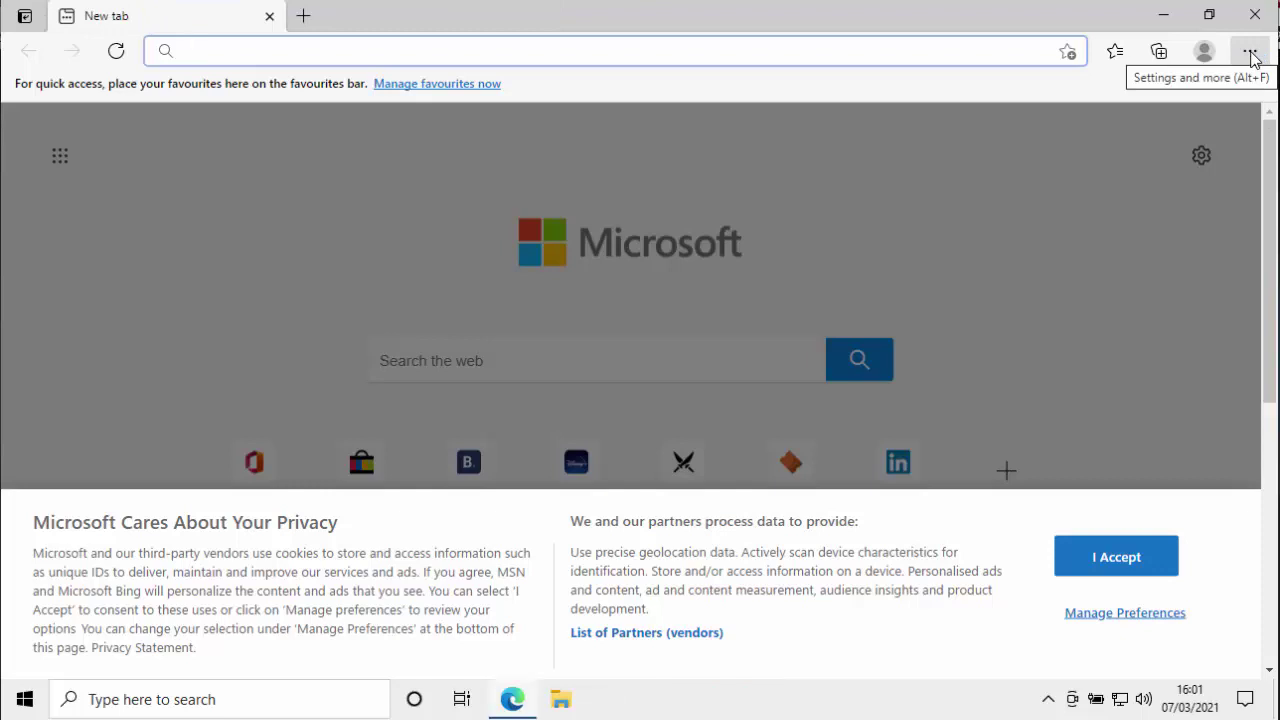
{"action": "left_click", "coordinate": [1251, 56]}
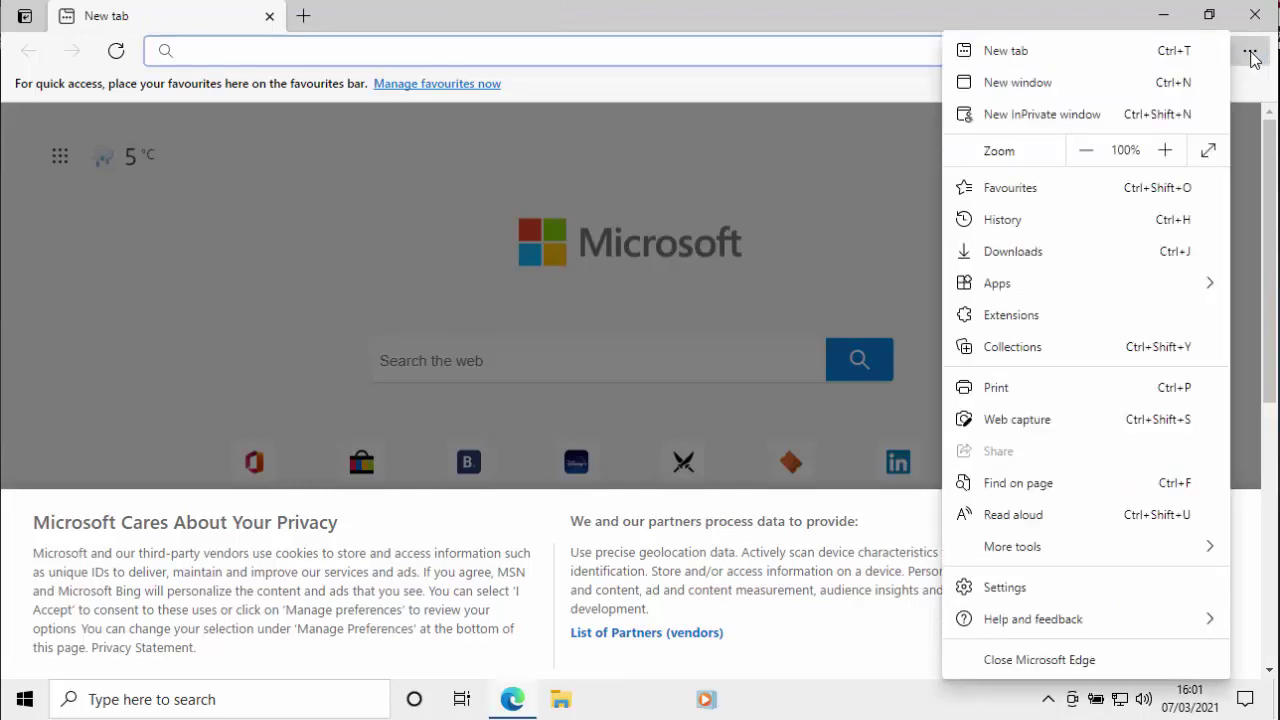
{"action": "left_click", "coordinate": [1035, 316]}
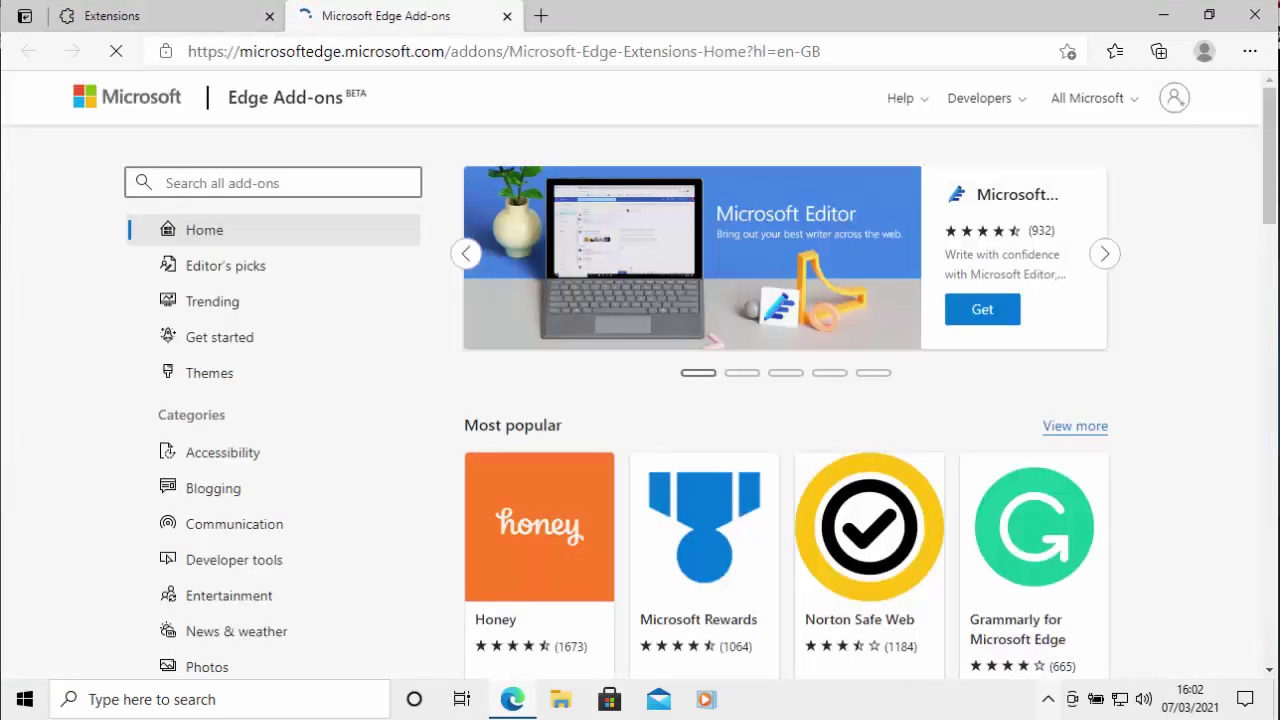
Search the add-ons store for "new tab start page" and open the New Tab Start Page add-on's details.
{"action": "left_click", "coordinate": [196, 184]}
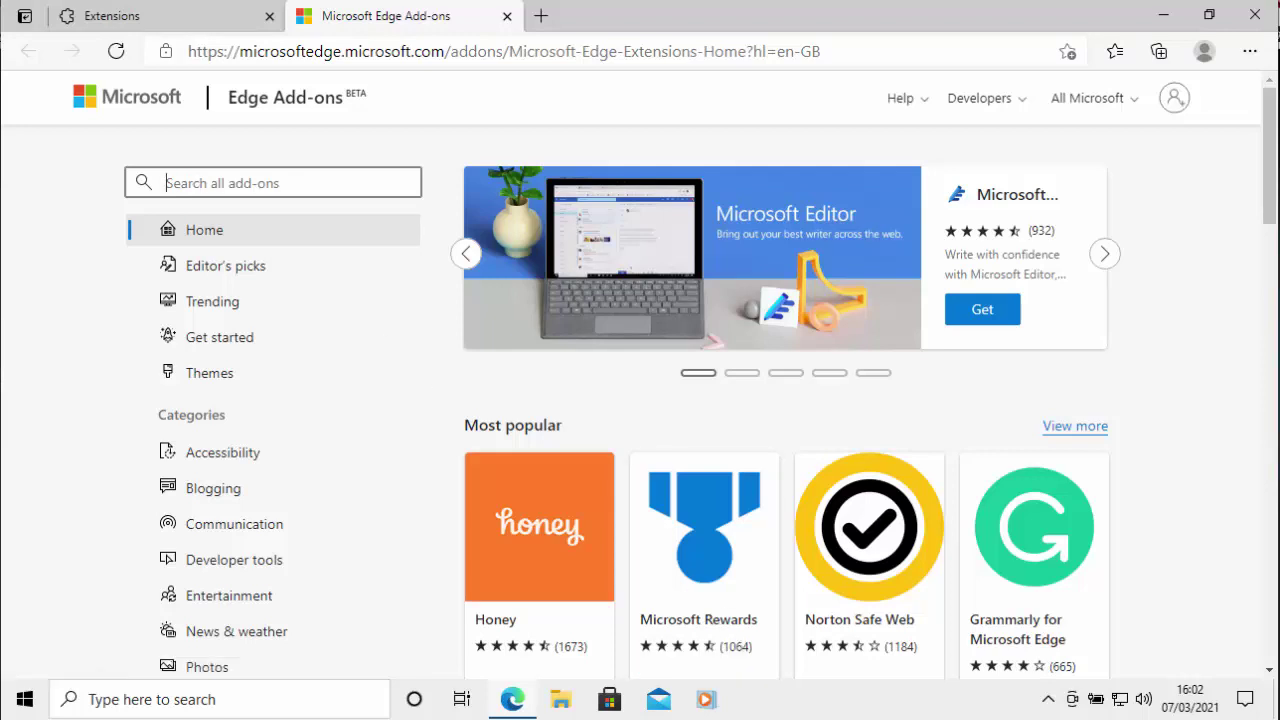
{"action": "type", "text": "new tab"}
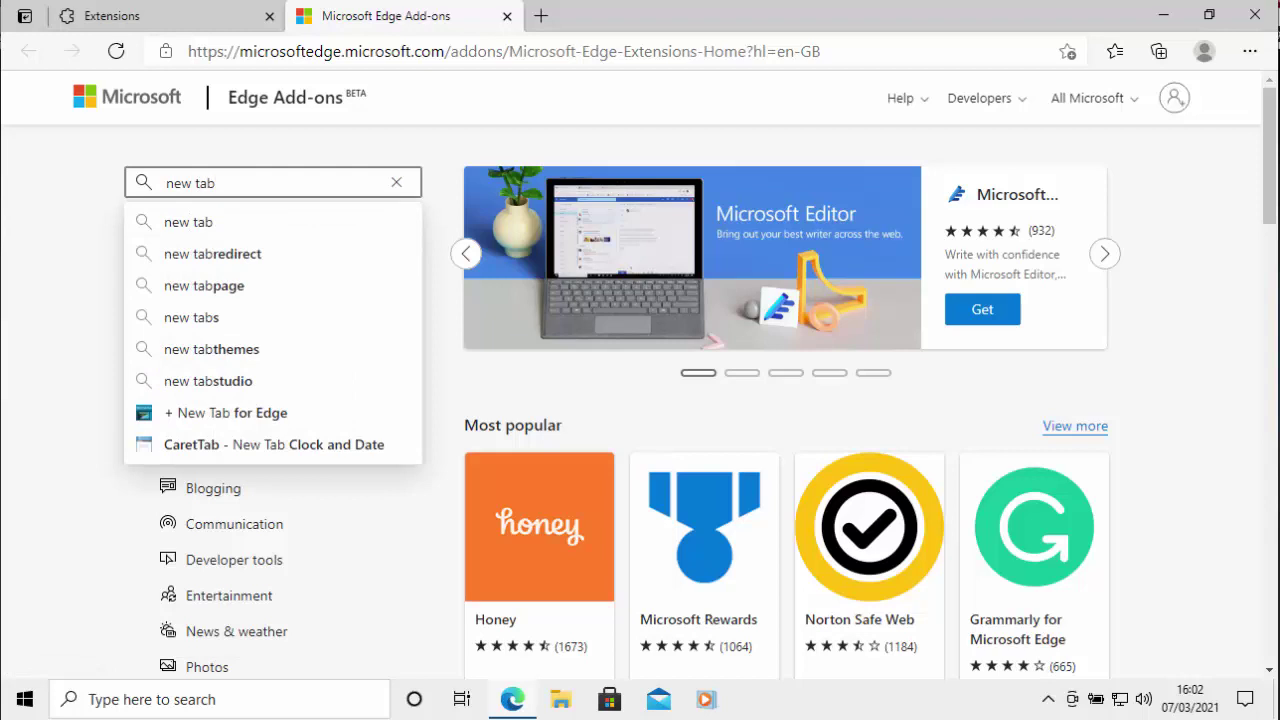
{"action": "type", "text": " start pag"}
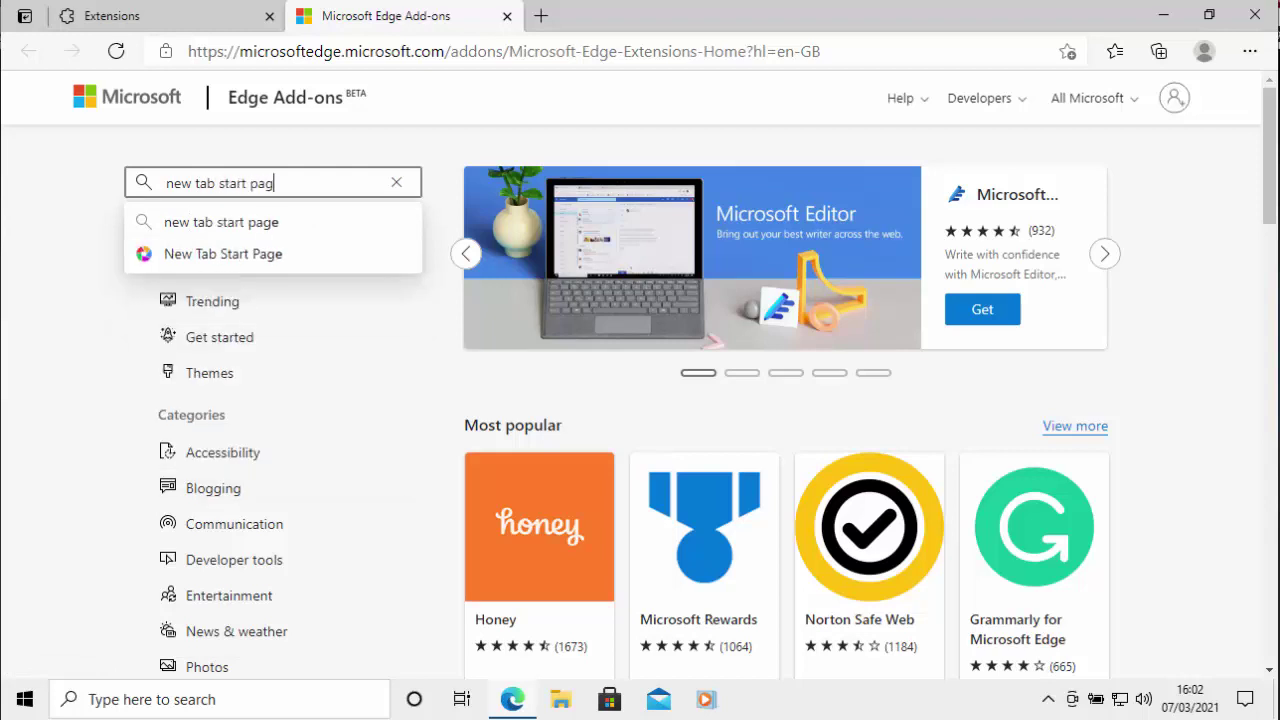
{"action": "type", "text": "e"}
{"action": "left_click", "coordinate": [147, 264]}
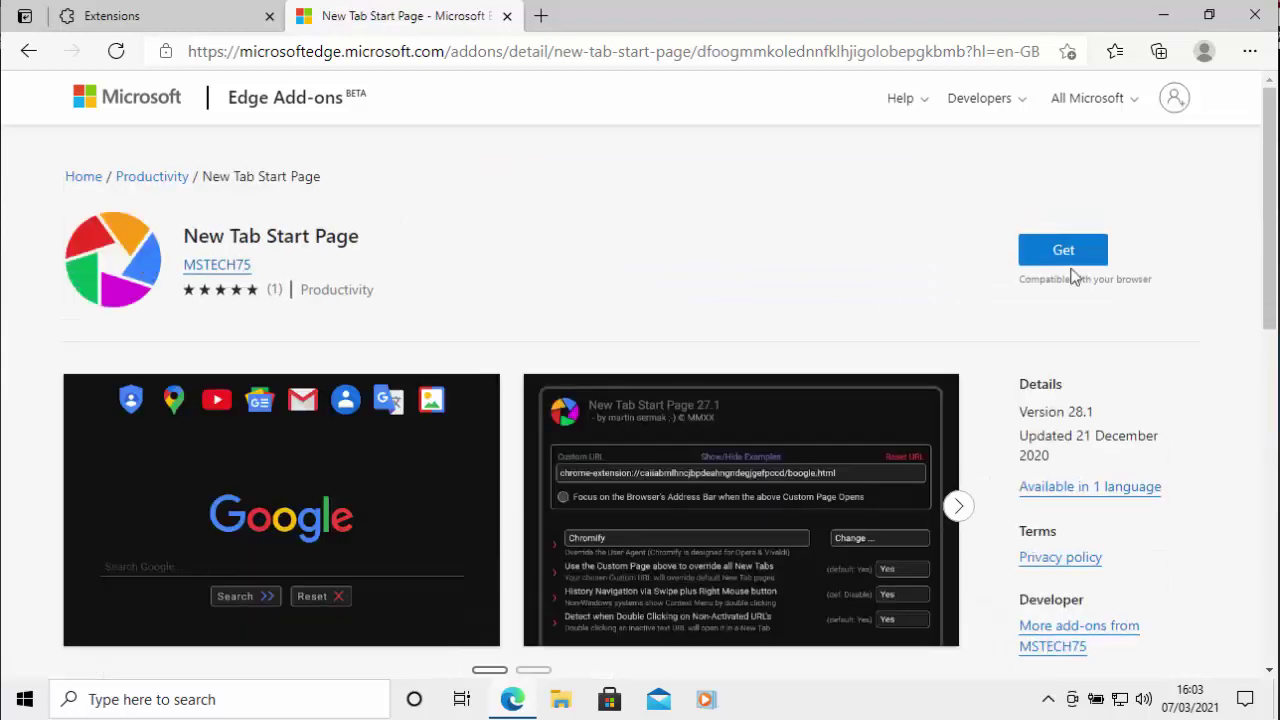
Install and enable the New Tab Start Page extension, and open its options page.
{"action": "left_click", "coordinate": [1090, 256]}
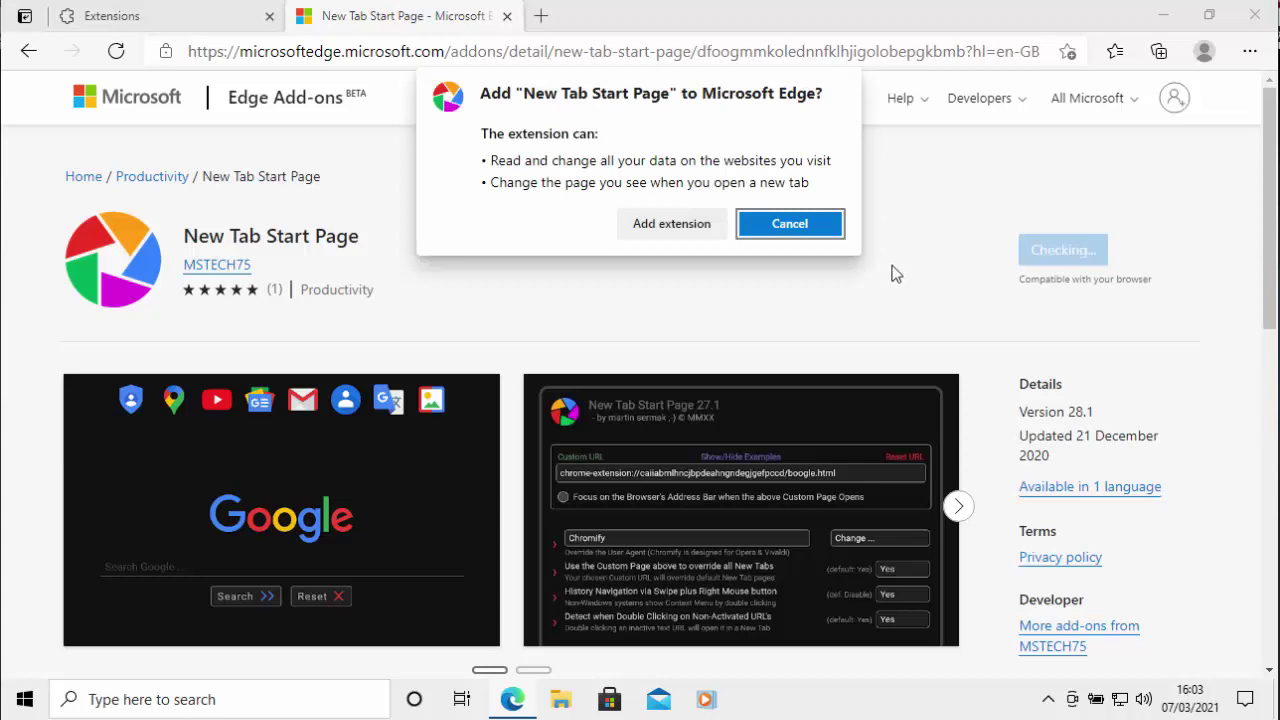
{"action": "left_click", "coordinate": [661, 224]}
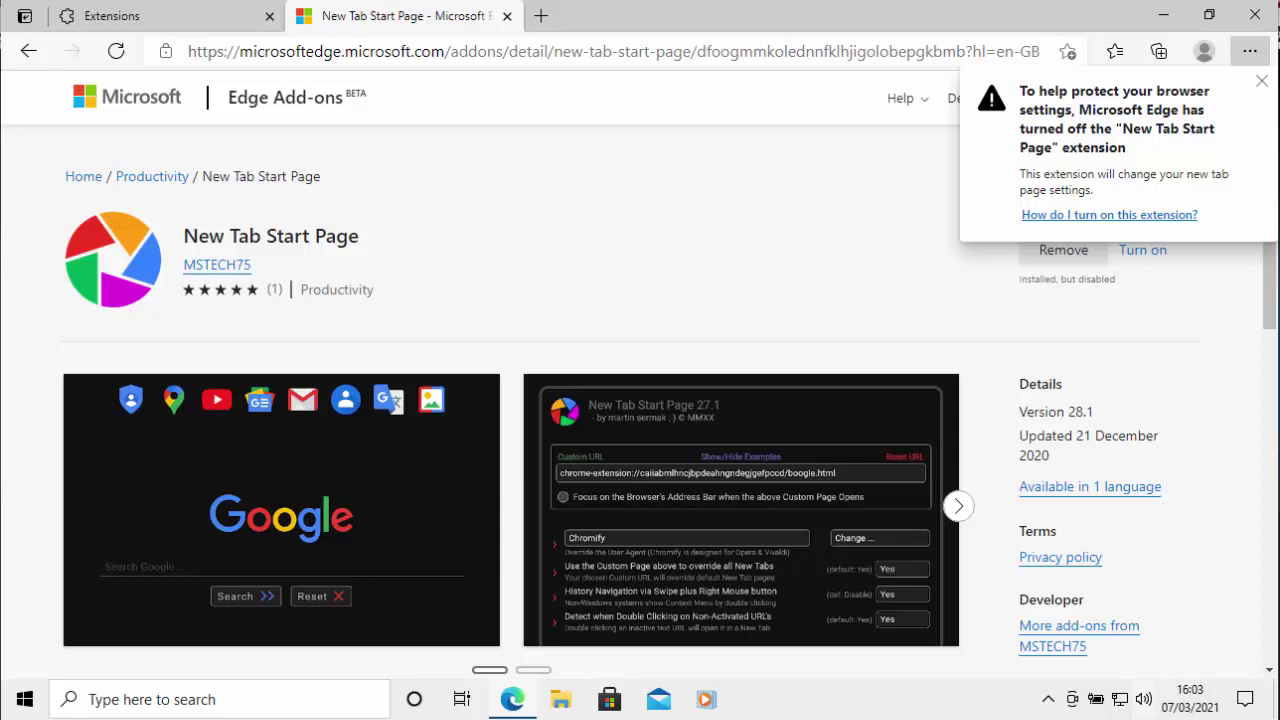
{"action": "left_click", "coordinate": [1250, 52]}
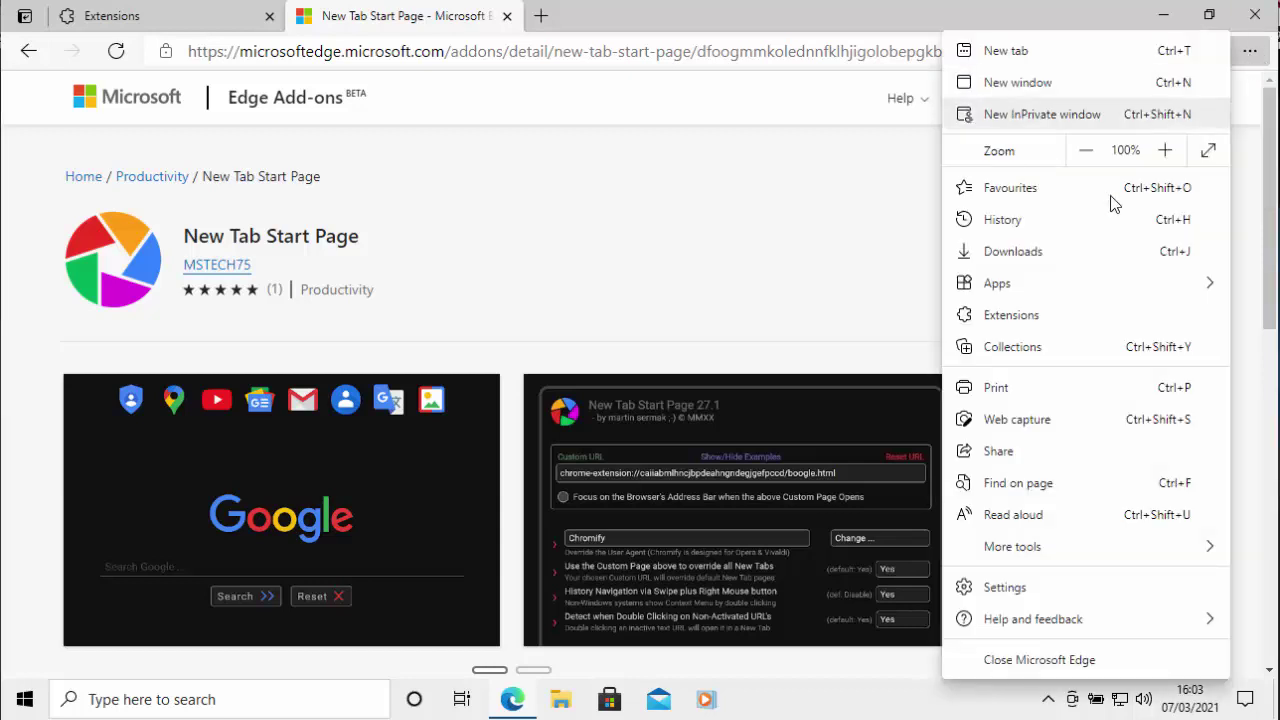
{"action": "left_click", "coordinate": [1050, 320]}
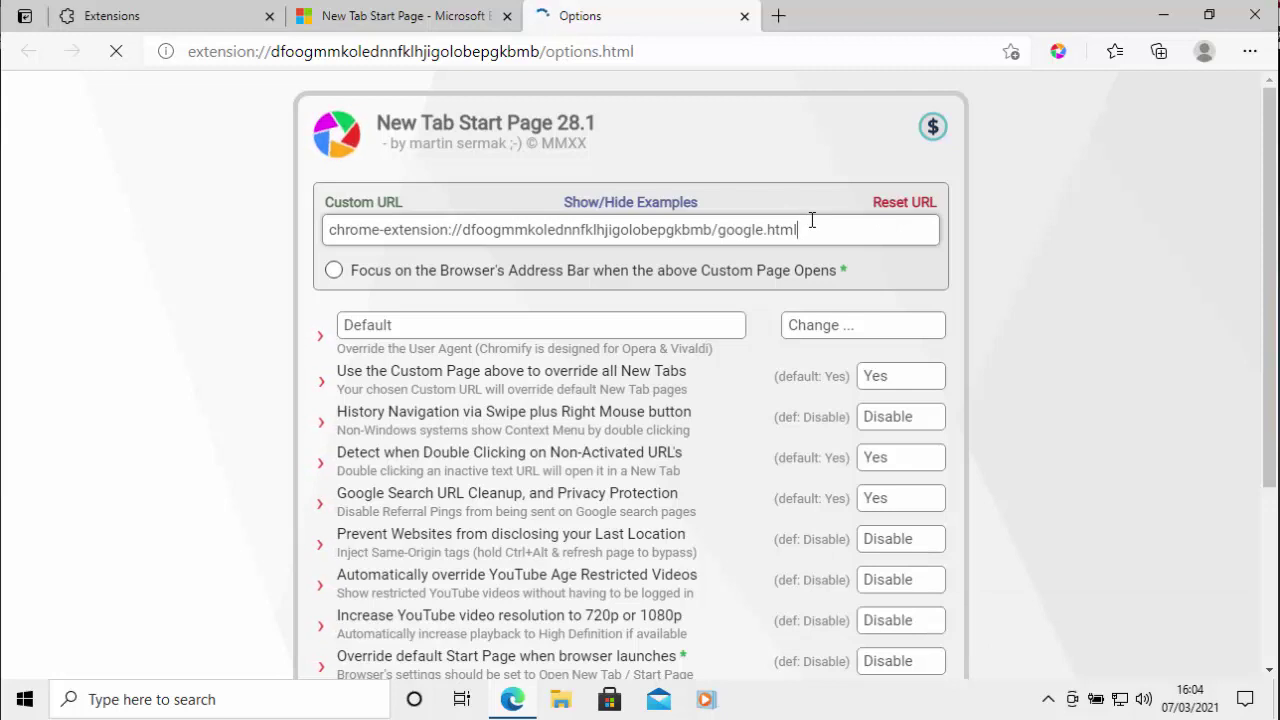
{"action": "key", "text": "BackSpace"}
{"action": "key", "text": "BackSpace"}
{"action": "key", "text": "BackSpace"}
{"action": "key", "text": "BackSpace"}
{"action": "key", "text": "BackSpace"}
{"action": "key", "text": "BackSpace"}
{"action": "key", "text": "BackSpace"}
{"action": "key", "text": "BackSpace"}
{"action": "key", "text": "BackSpace"}
{"action": "key", "text": "BackSpace"}
{"action": "key", "text": "BackSpace"}
{"action": "key", "text": "BackSpace"}
{"action": "key", "text": "BackSpace"}
{"action": "key", "text": "BackSpace"}
{"action": "key", "text": "BackSpace"}
{"action": "key", "text": "BackSpace"}
{"action": "key", "text": "BackSpace"}
{"action": "key", "text": "BackSpace"}
{"action": "key", "text": "BackSpace"}
{"action": "key", "text": "BackSpace"}
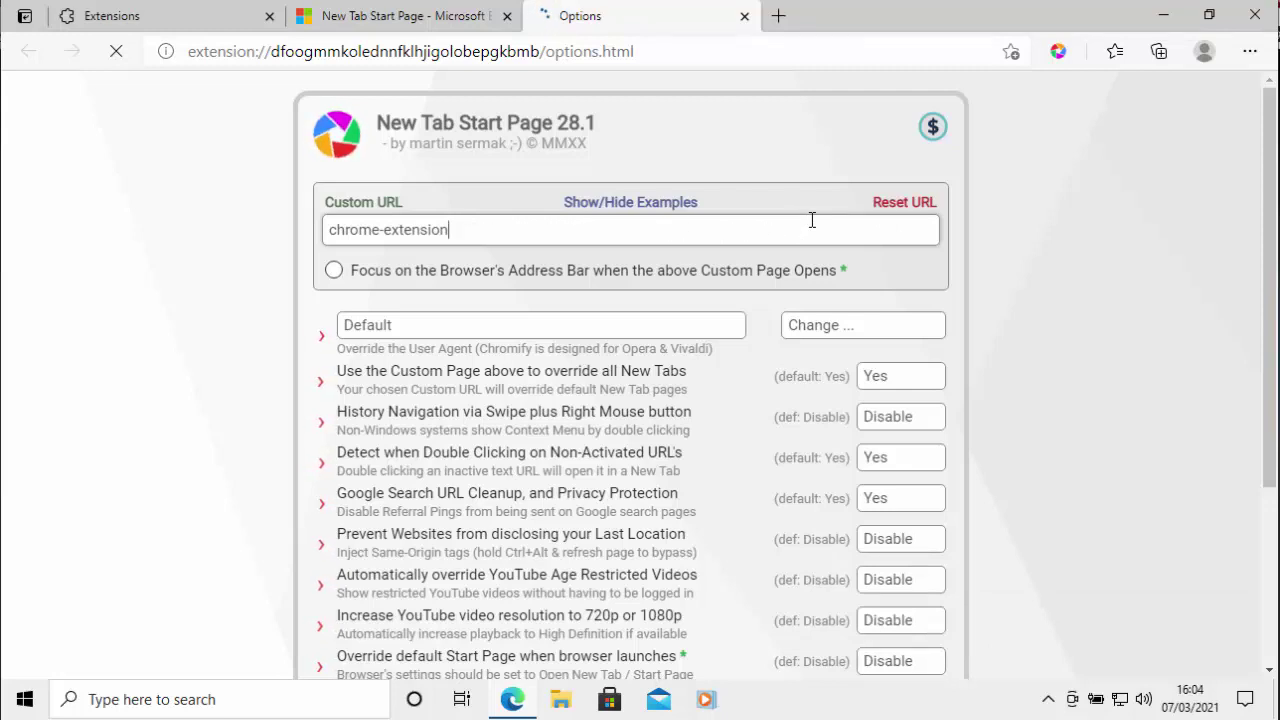
{"action": "key", "text": "BackSpace"}
{"action": "key", "text": "BackSpace"}
{"action": "key", "text": "BackSpace"}
{"action": "key", "text": "BackSpace"}
{"action": "key", "text": "BackSpace"}
{"action": "key", "text": "BackSpace"}
{"action": "key", "text": "BackSpace"}
{"action": "key", "text": "BackSpace"}
{"action": "key", "text": "BackSpace"}
{"action": "key", "text": "BackSpace"}
{"action": "key", "text": "BackSpace"}
{"action": "key", "text": "BackSpace"}
{"action": "key", "text": "BackSpace"}
{"action": "key", "text": "BackSpace"}
{"action": "key", "text": "BackSpace"}
{"action": "key", "text": "BackSpace"}
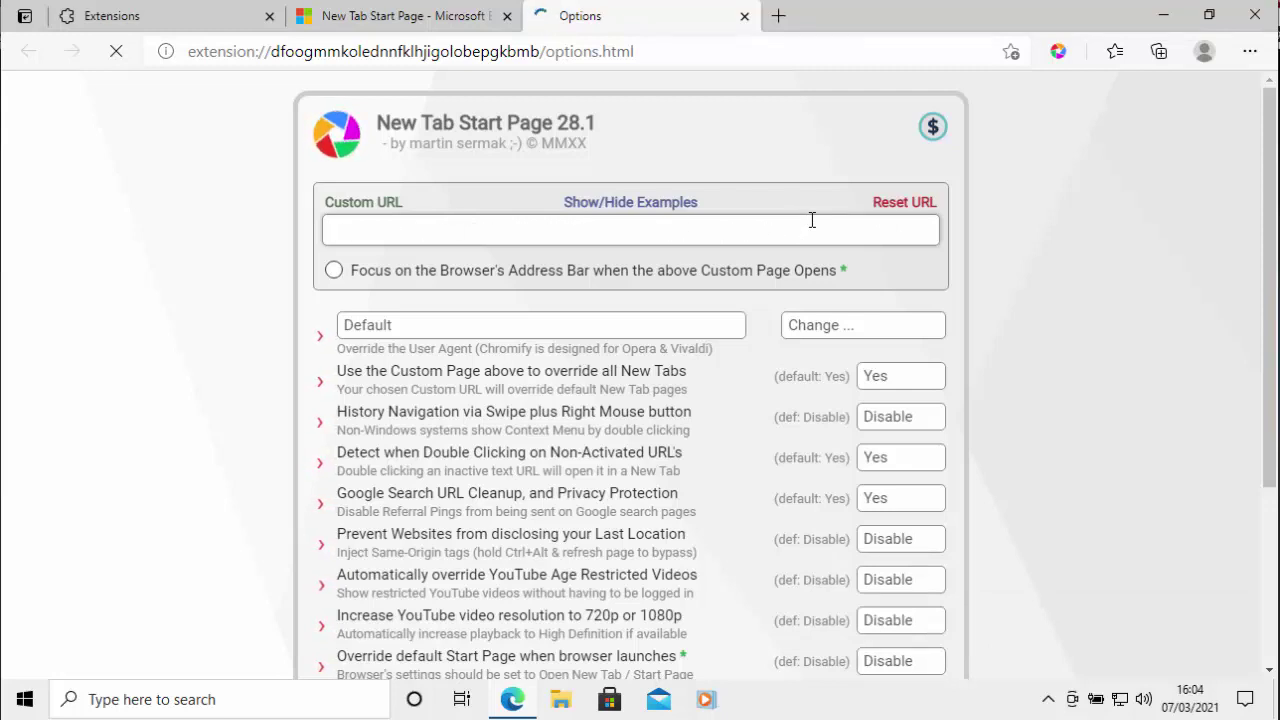
{"action": "type", "text": "https://www"}
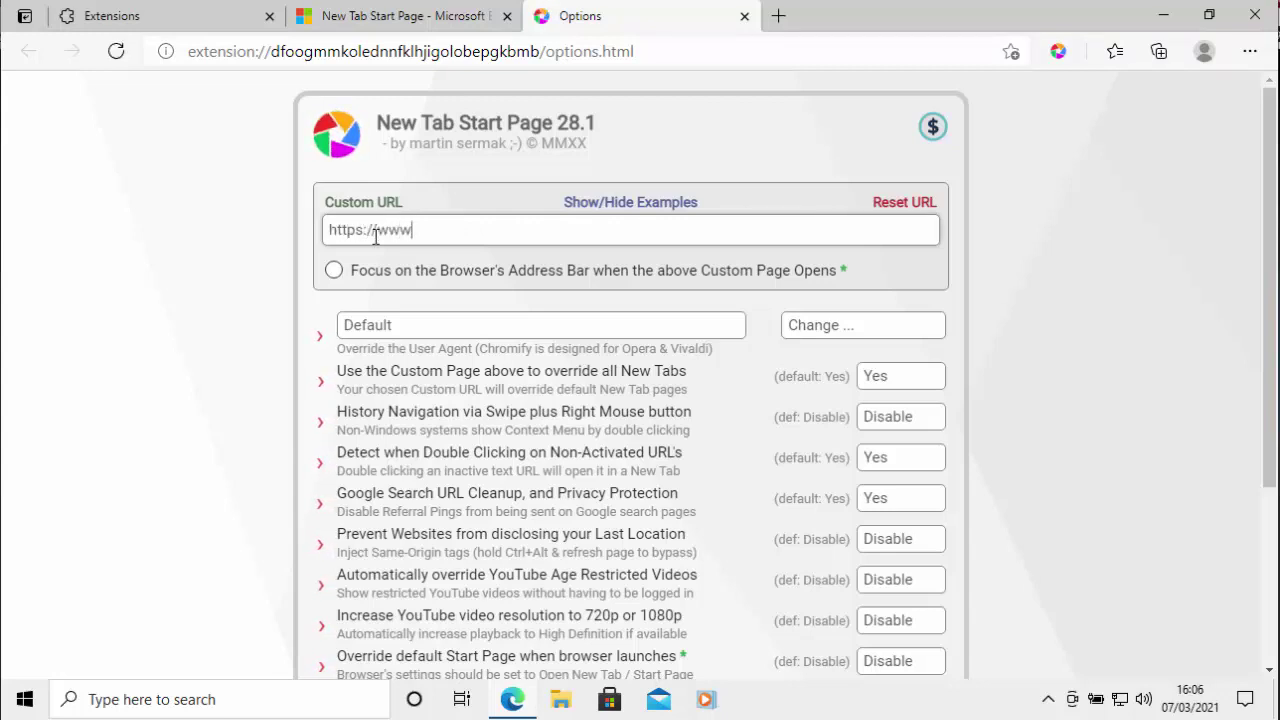
{"action": "type", "text": ".g"}
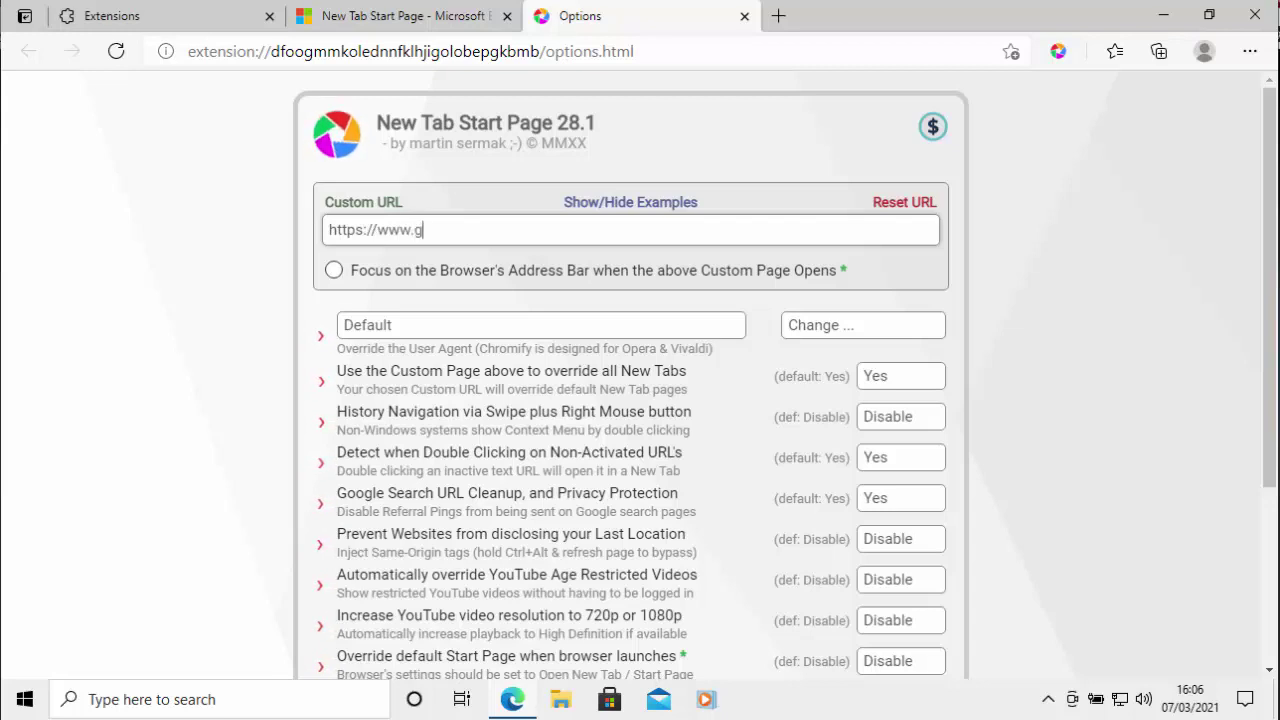
{"action": "type", "text": "oogle.co.uk"}
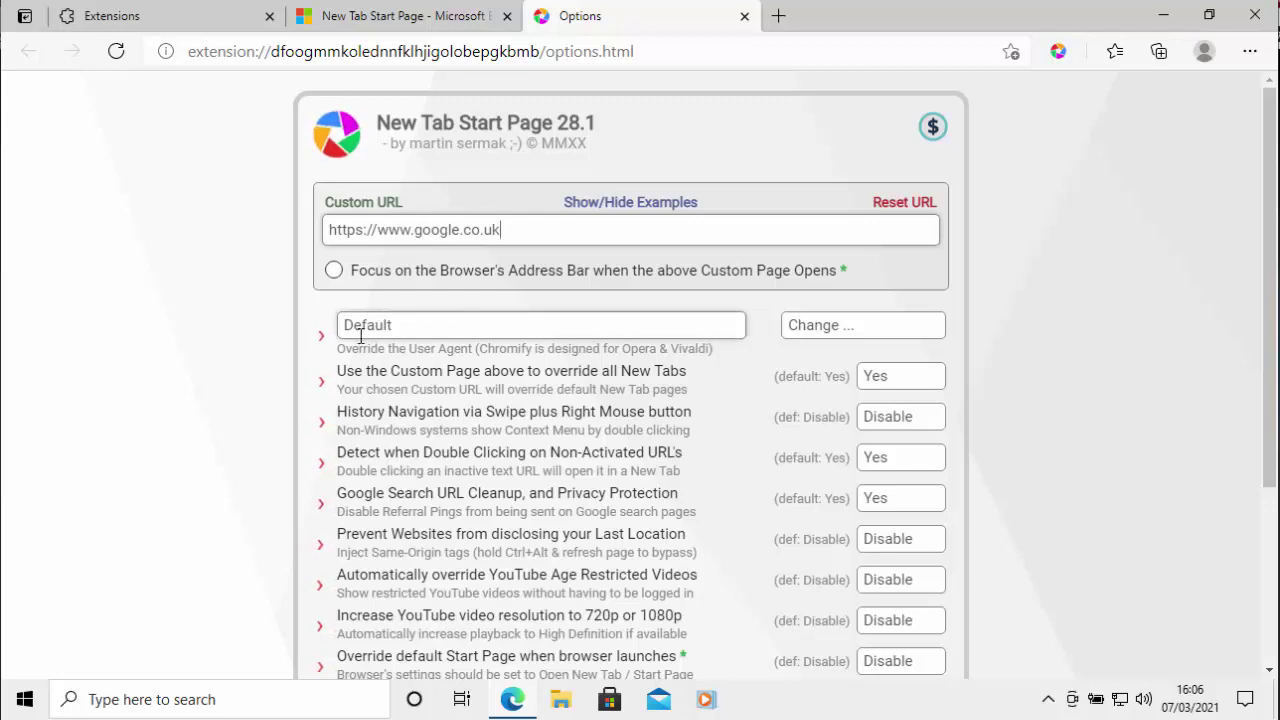
{"action": "left_click", "coordinate": [404, 331]}
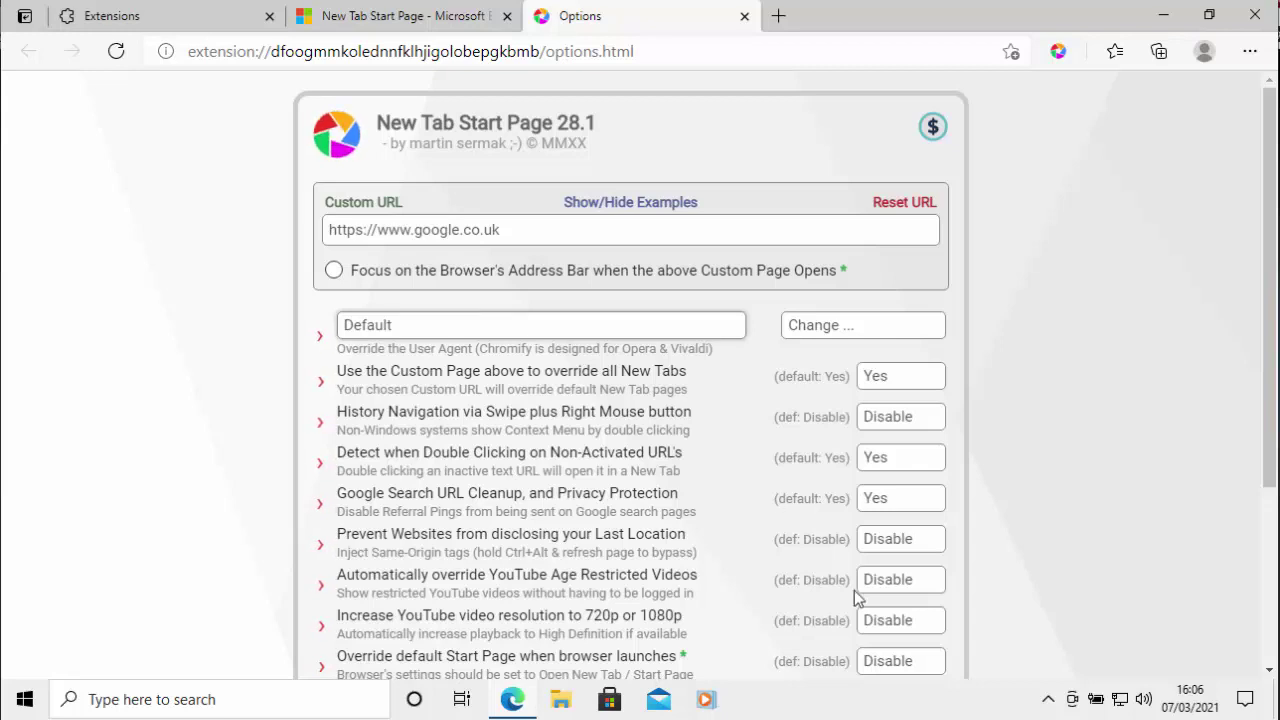
Set "Override default Start Page when browser launches" to Yes and save the extension's options.
{"action": "scroll", "coordinate": [854, 590], "scroll_direction": "down", "scroll_amount": 1}
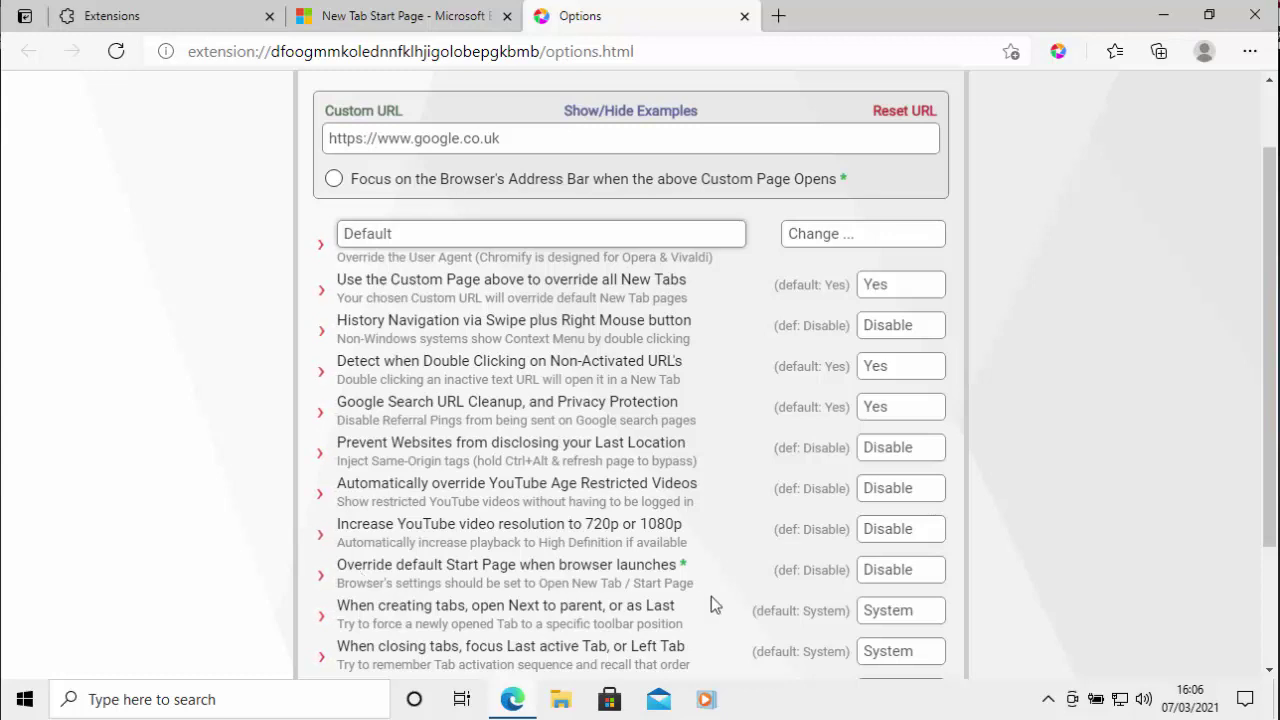
{"action": "left_click", "coordinate": [890, 578]}
{"action": "scroll", "coordinate": [1116, 470], "scroll_direction": "down", "scroll_amount": 3}
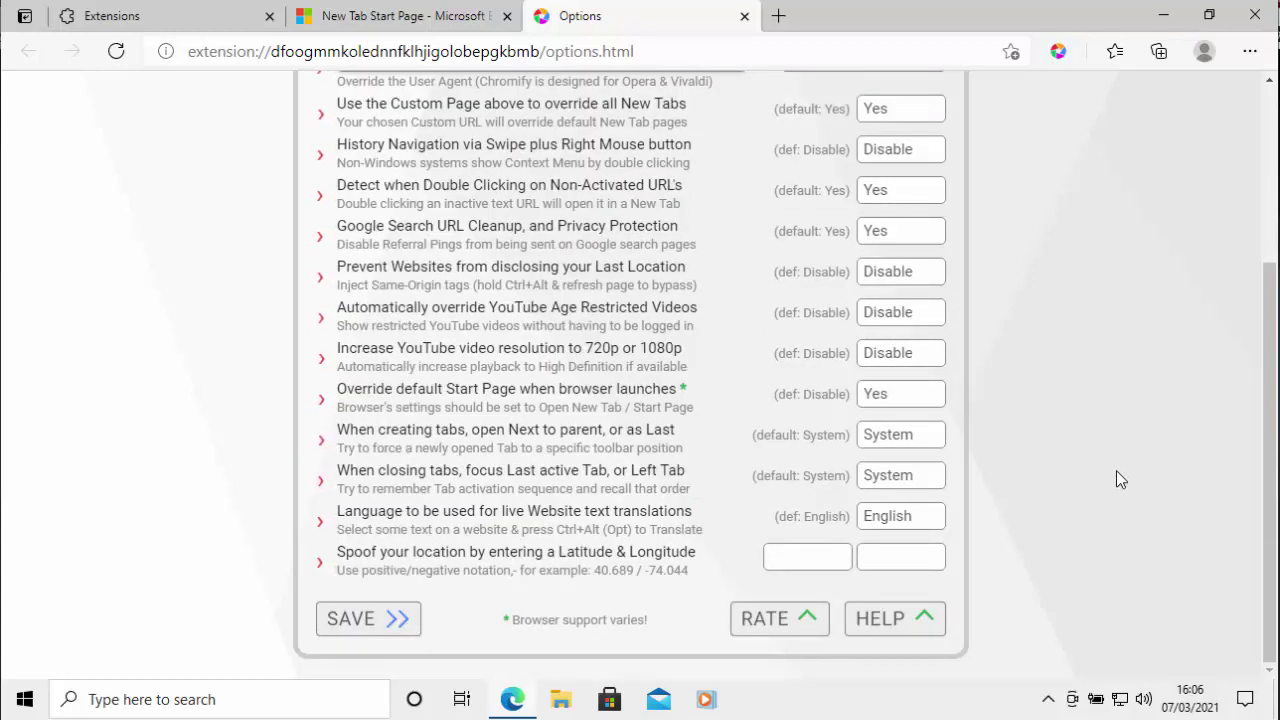
{"action": "left_click", "coordinate": [343, 622]}
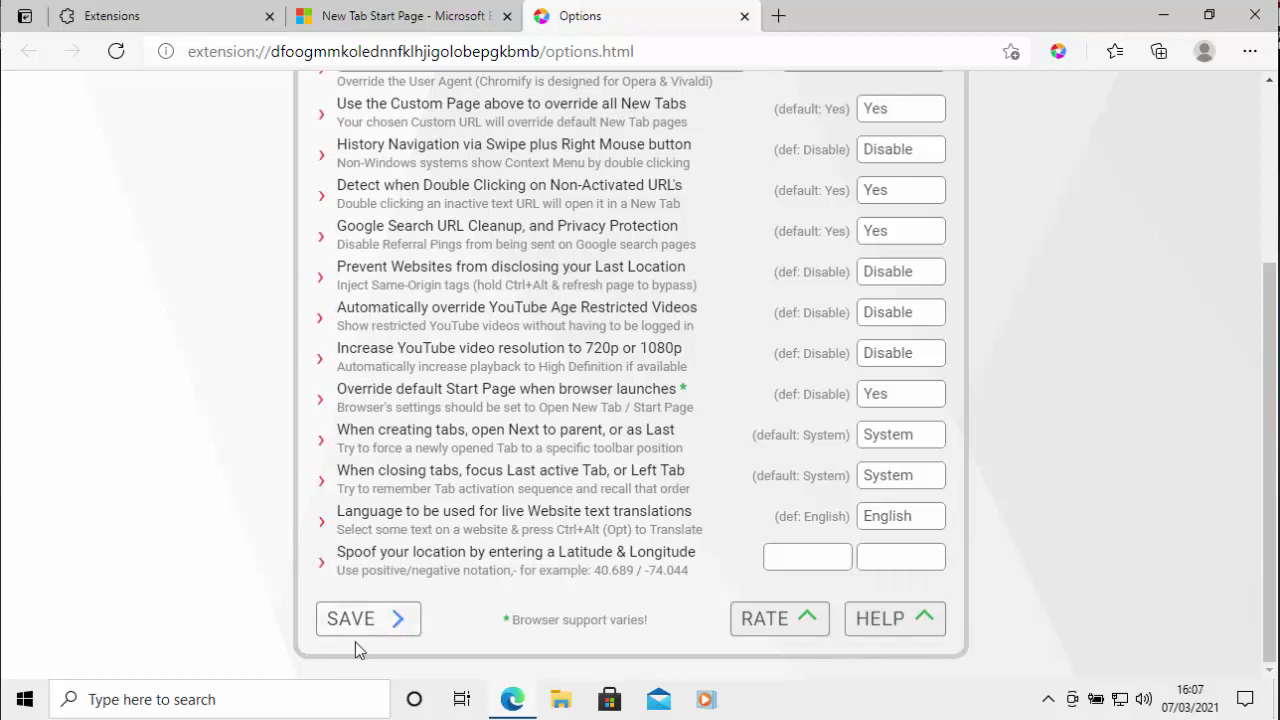
Restart the browser and keep the extension's changes to the new tab page.
{"action": "left_click", "coordinate": [1262, 12]}
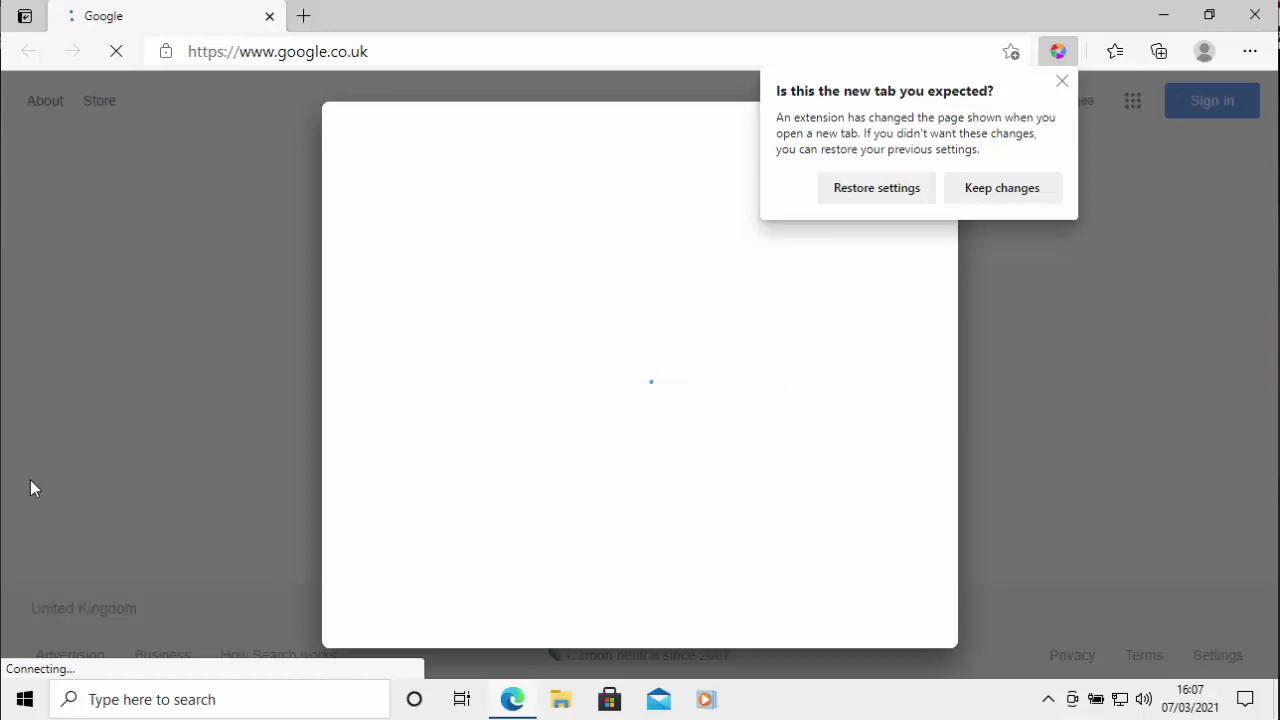
{"action": "left_click", "coordinate": [1005, 187]}
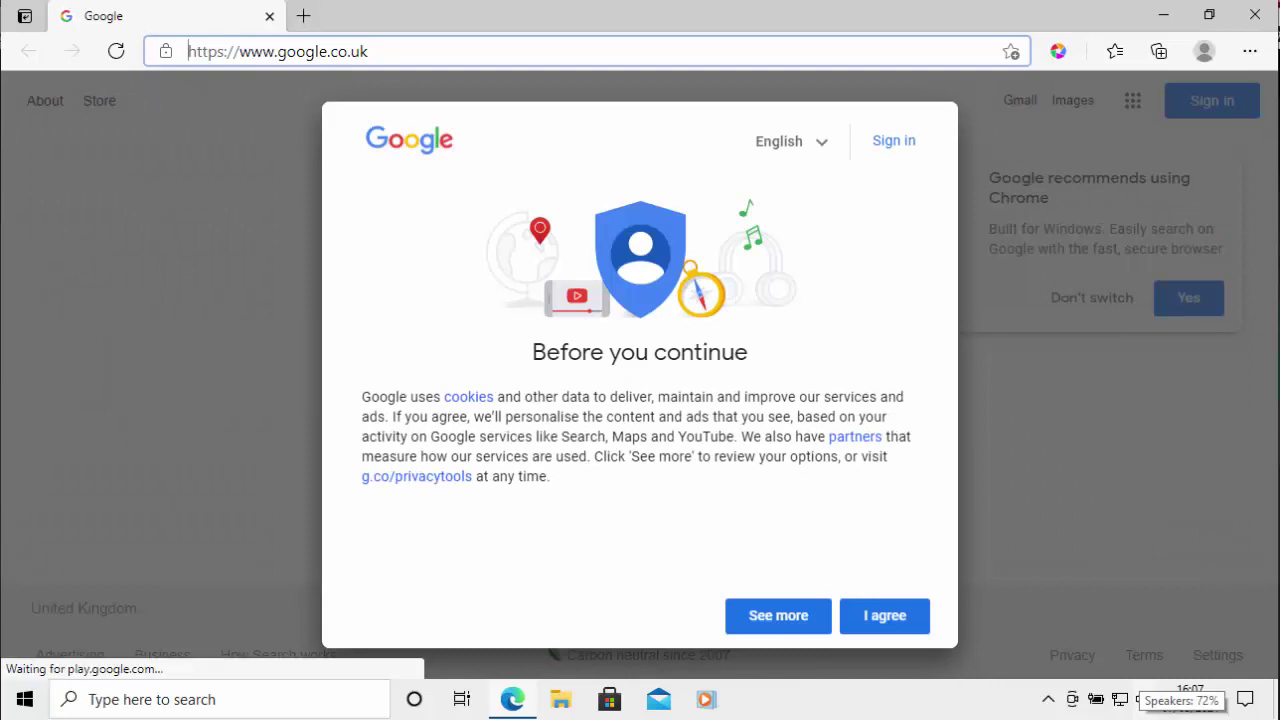
Agree to Google's cookie terms and open another tab to check which page it loads.
{"action": "left_click", "coordinate": [884, 622]}
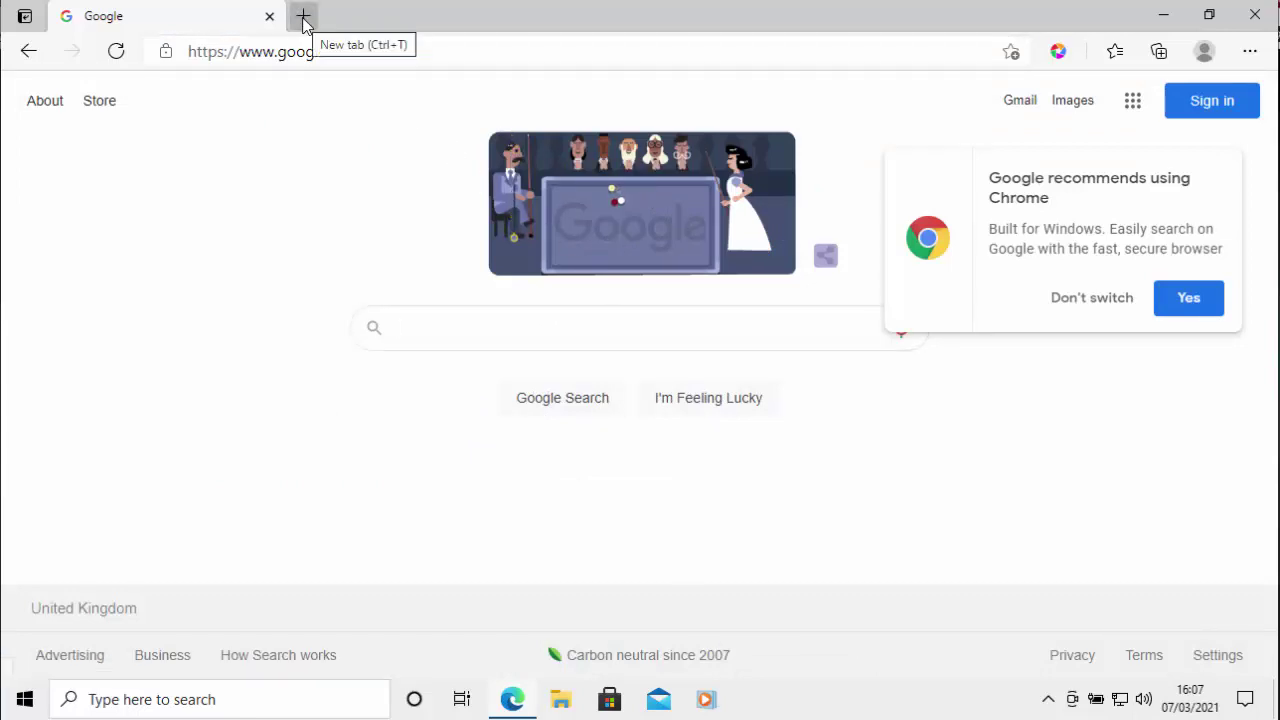
{"action": "left_click", "coordinate": [304, 17]}
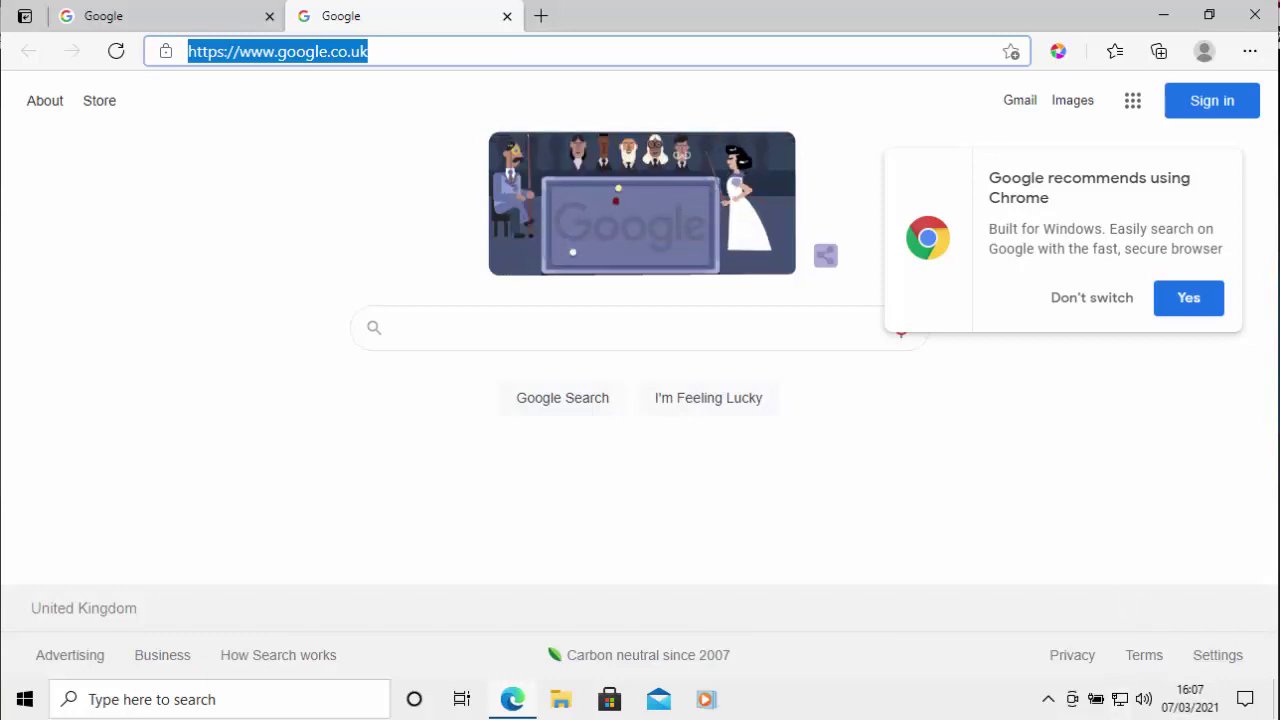
In the browser's privacy, search and services settings, set the search engine used in the address bar to Google.
{"action": "left_click", "coordinate": [1250, 55]}
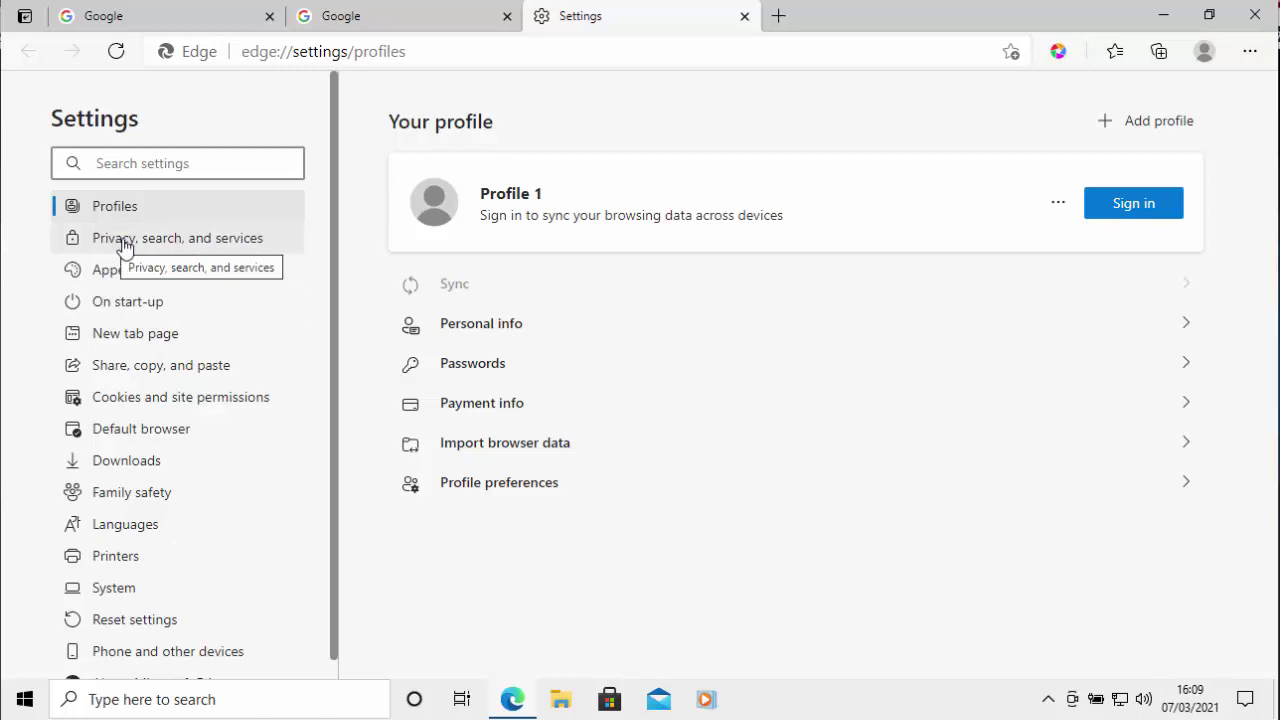
{"action": "left_click", "coordinate": [178, 245]}
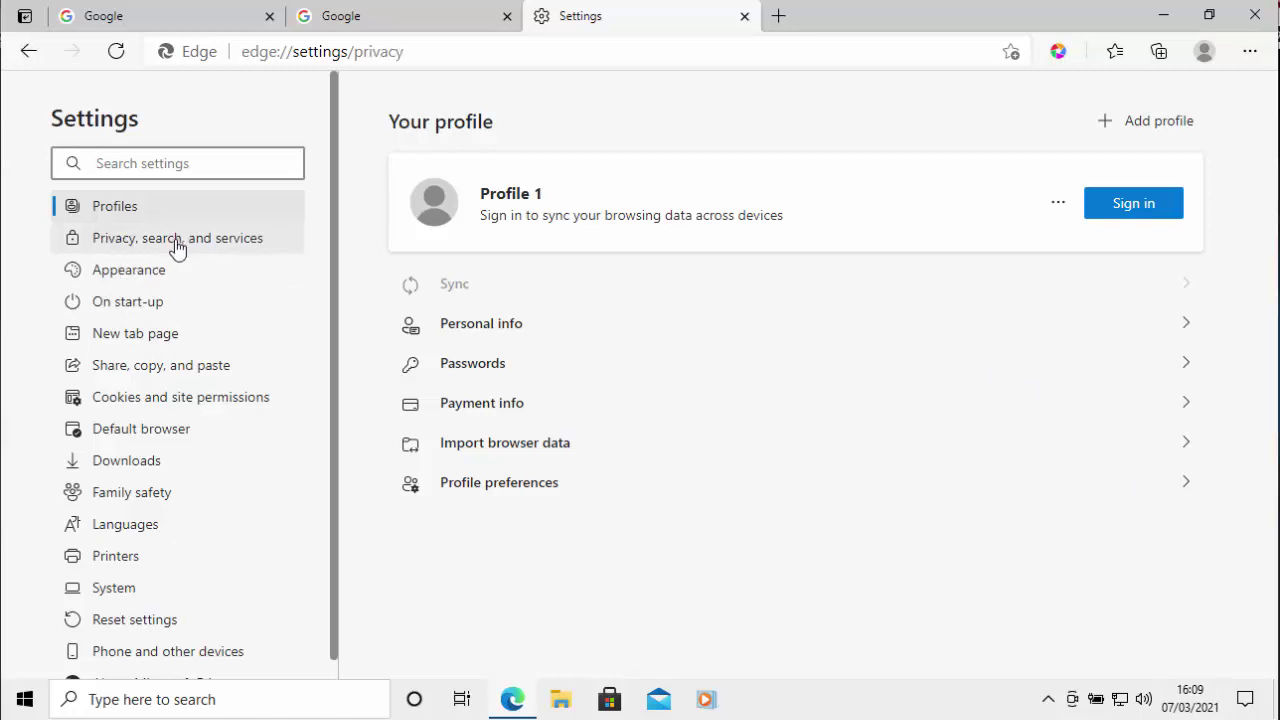
{"action": "scroll", "coordinate": [918, 390], "scroll_direction": "down", "scroll_amount": 15}
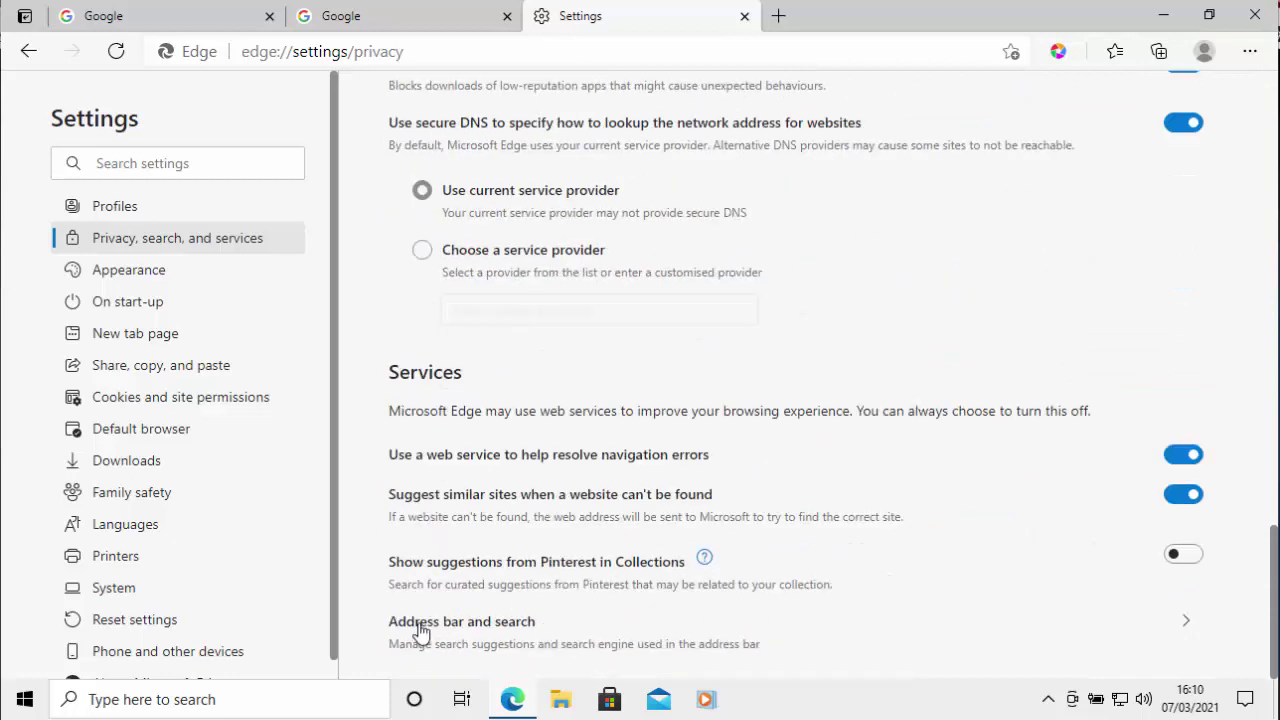
{"action": "left_click", "coordinate": [447, 622]}
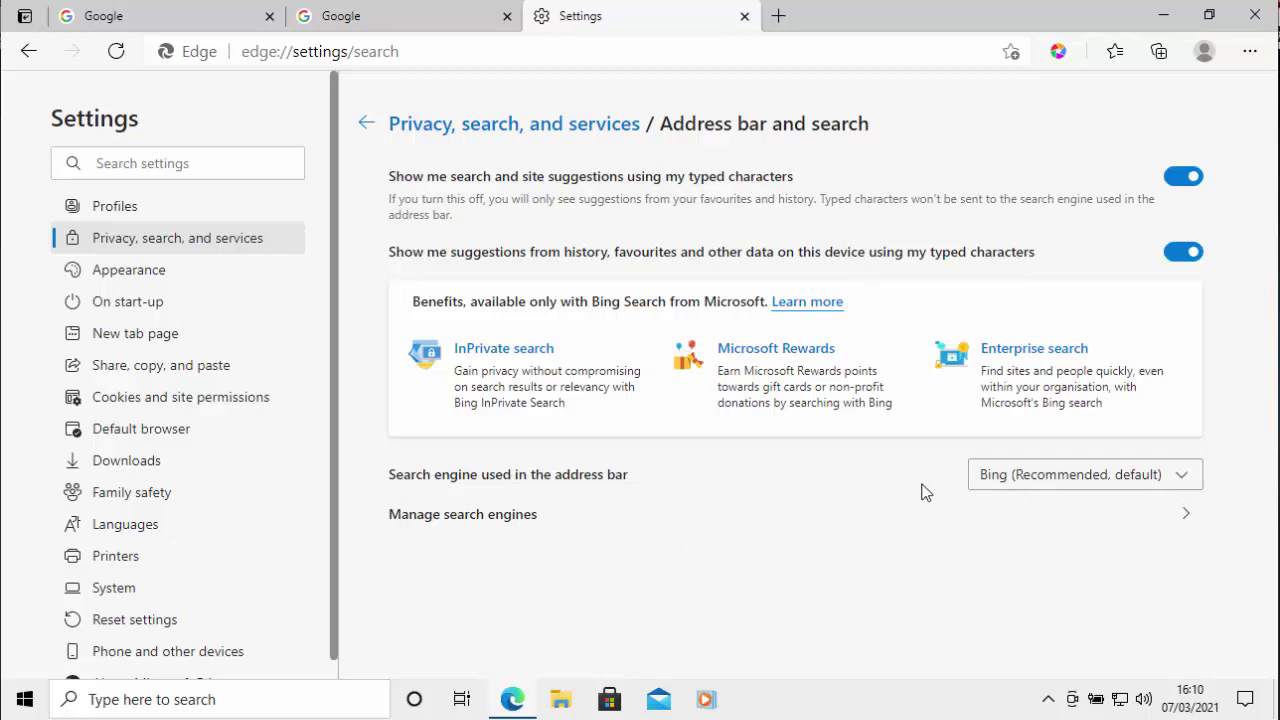
{"action": "left_click", "coordinate": [1185, 483]}
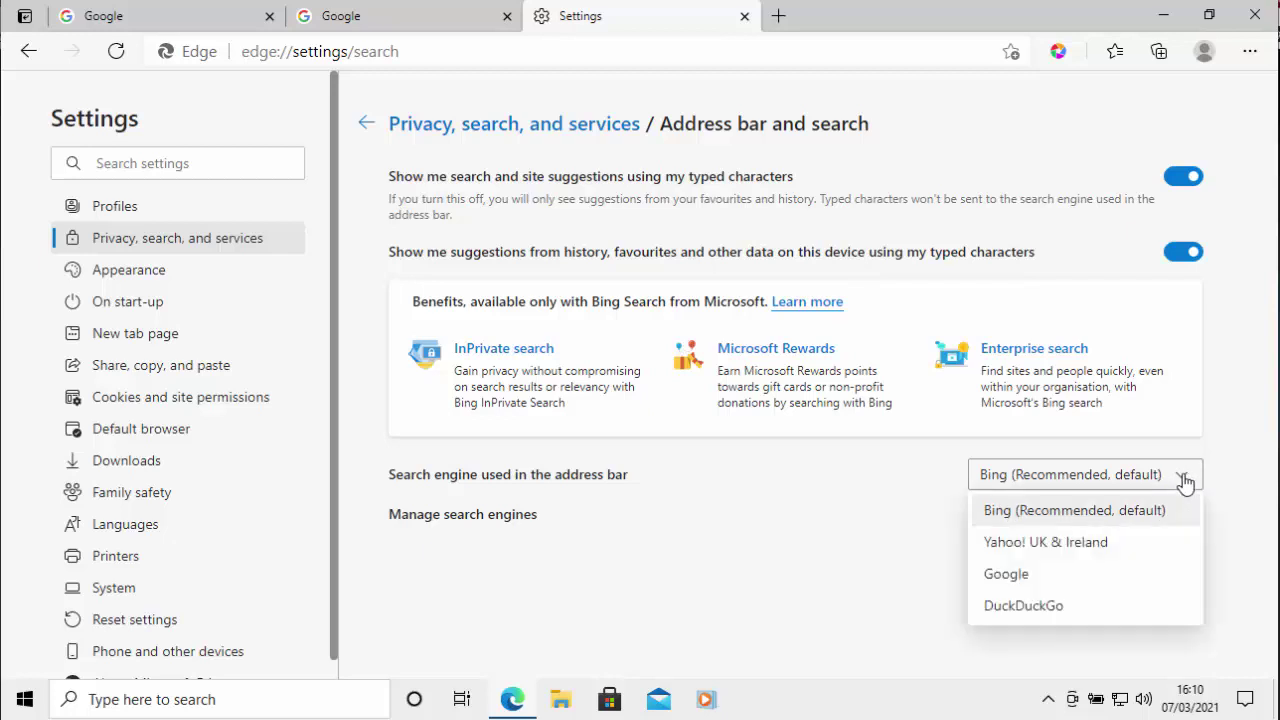
{"action": "left_click", "coordinate": [1036, 580]}
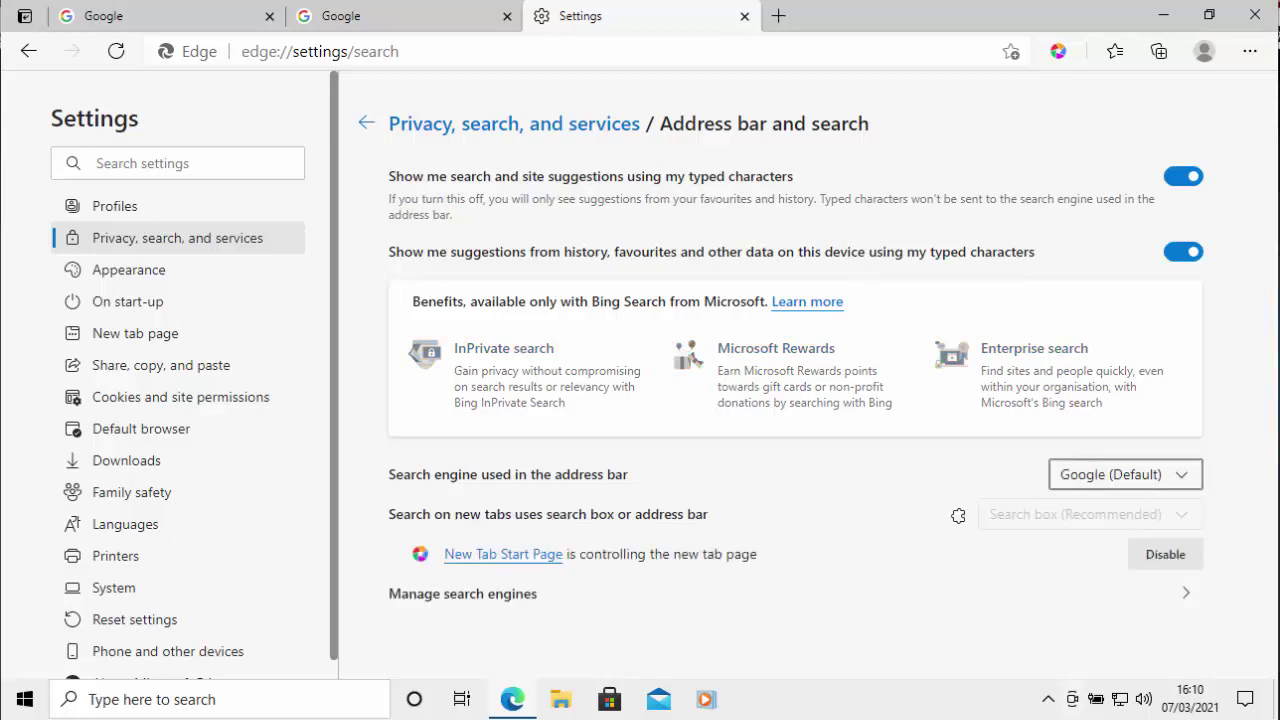
Restart the browser and replace the web address in the address bar with the search term "bbc".
{"action": "left_click", "coordinate": [1257, 18]}
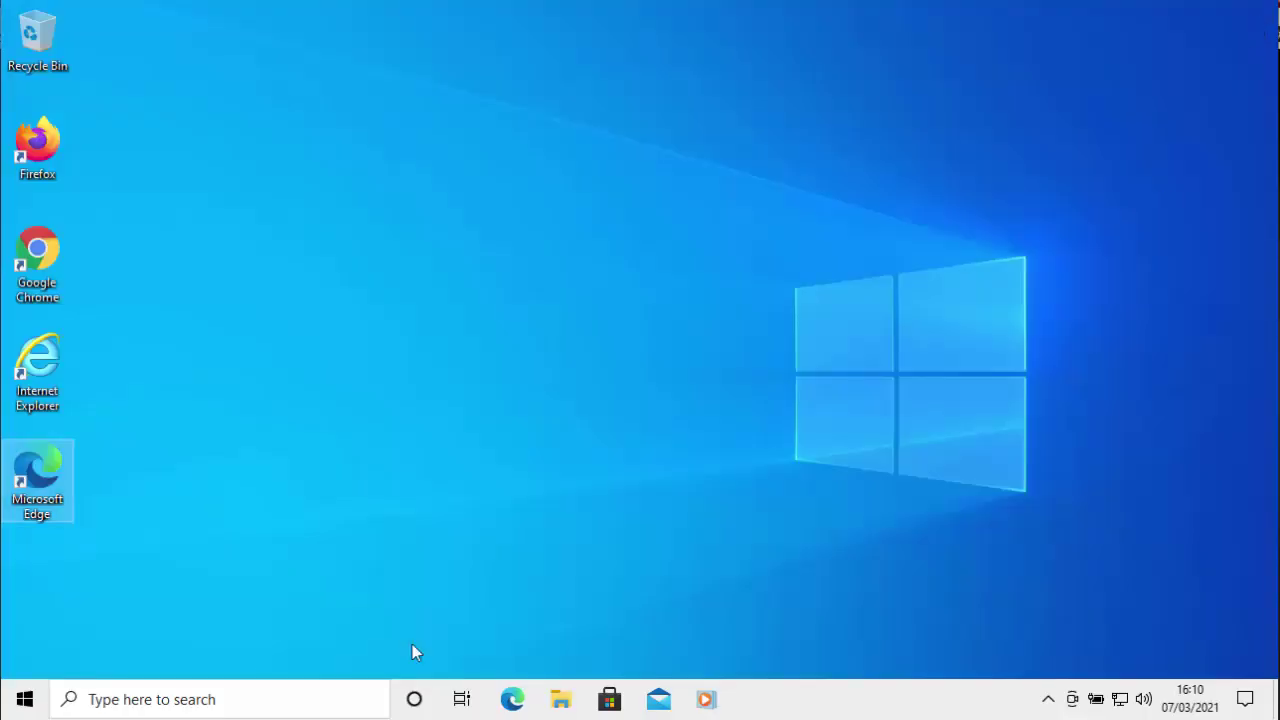
{"action": "double_click", "coordinate": [20, 465]}
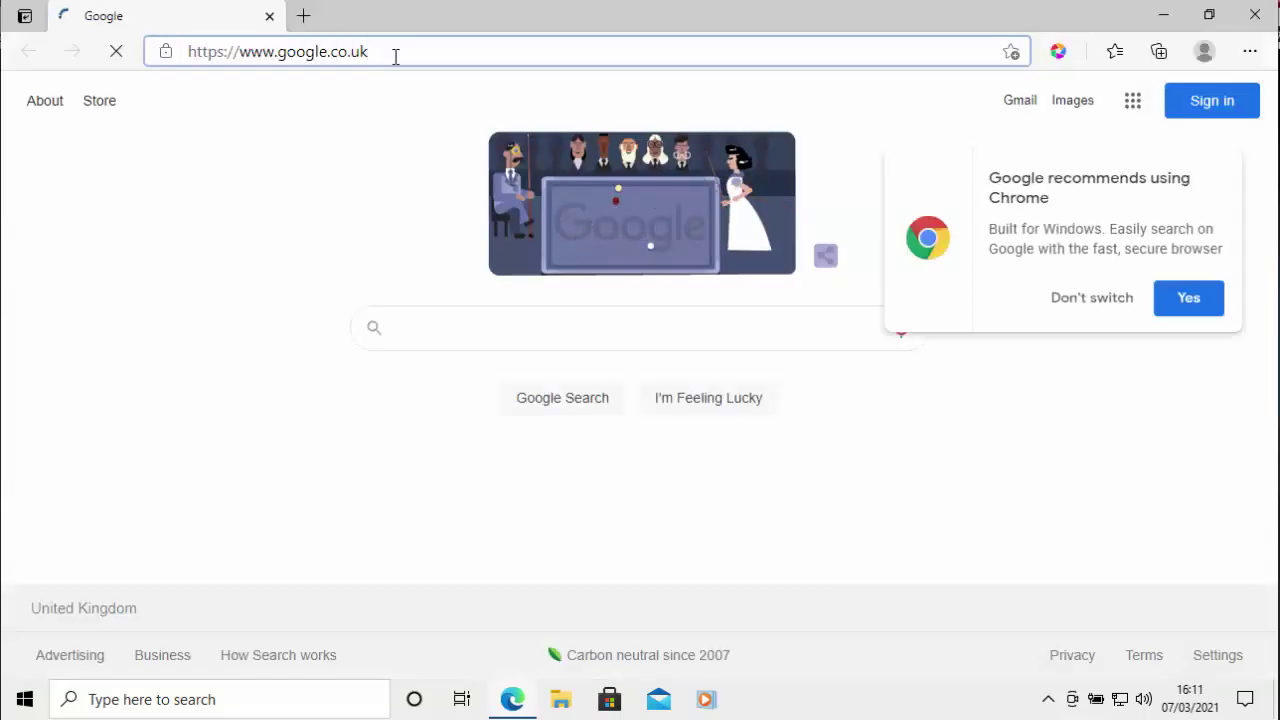
{"action": "key", "text": "BackSpace"}
{"action": "key", "text": "BackSpace"}
{"action": "key", "text": "BackSpace"}
{"action": "key", "text": "BackSpace"}
{"action": "key", "text": "BackSpace"}
{"action": "key", "text": "BackSpace"}
{"action": "key", "text": "BackSpace"}
{"action": "key", "text": "BackSpace"}
{"action": "key", "text": "BackSpace"}
{"action": "key", "text": "BackSpace"}
{"action": "key", "text": "BackSpace"}
{"action": "key", "text": "BackSpace"}
{"action": "key", "text": "BackSpace"}
{"action": "key", "text": "BackSpace"}
{"action": "key", "text": "BackSpace"}
{"action": "key", "text": "BackSpace"}
{"action": "key", "text": "BackSpace"}
{"action": "key", "text": "BackSpace"}
{"action": "key", "text": "BackSpace"}
{"action": "key", "text": "BackSpace"}
{"action": "key", "text": "BackSpace"}
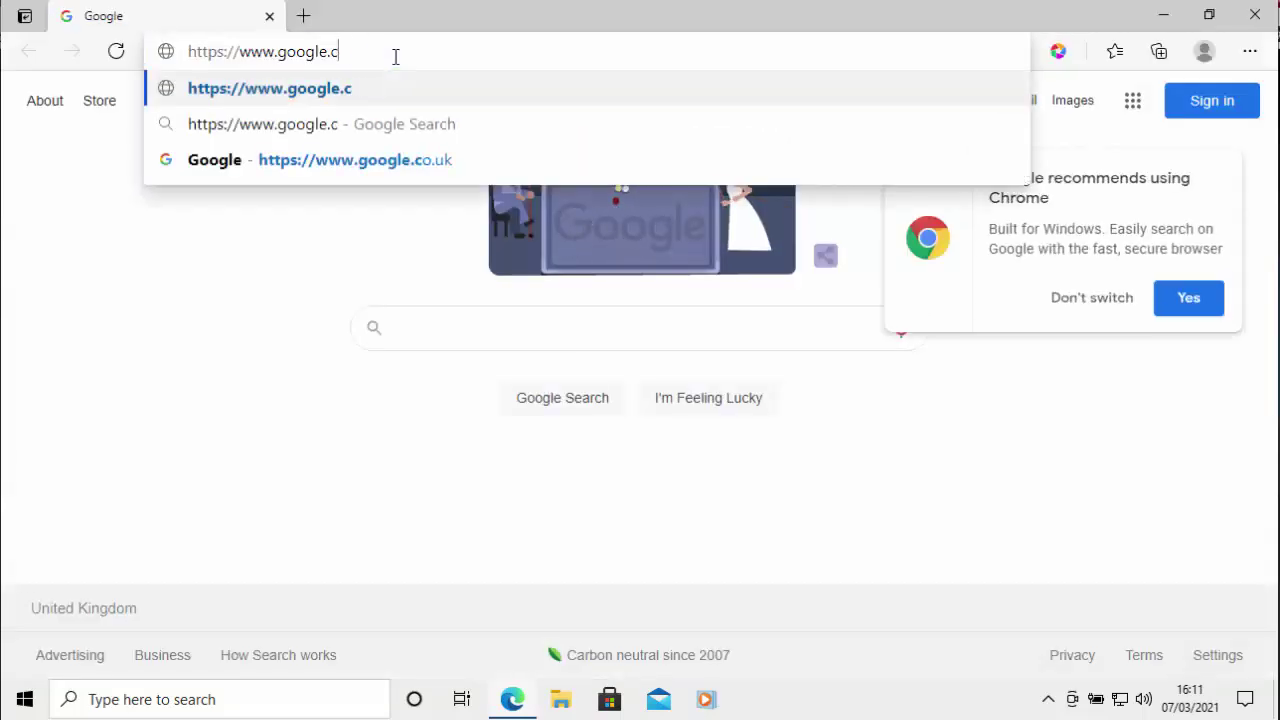
{"action": "type", "text": "bbc"}
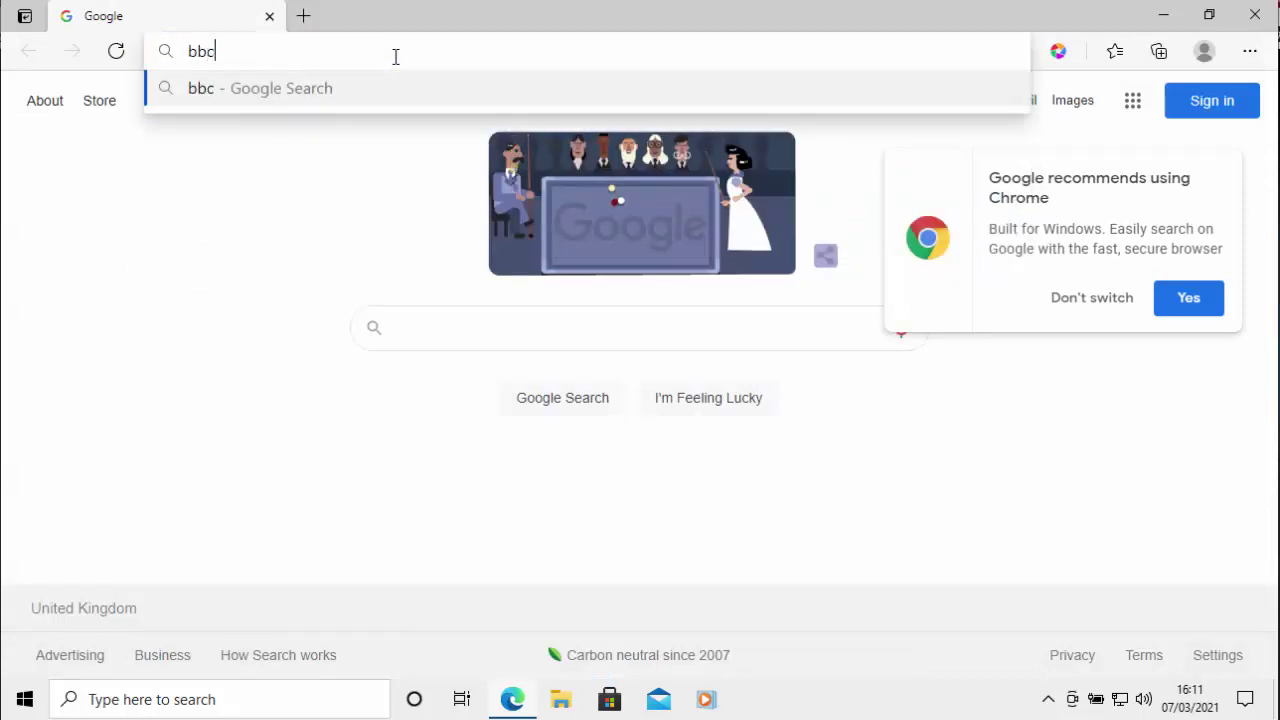